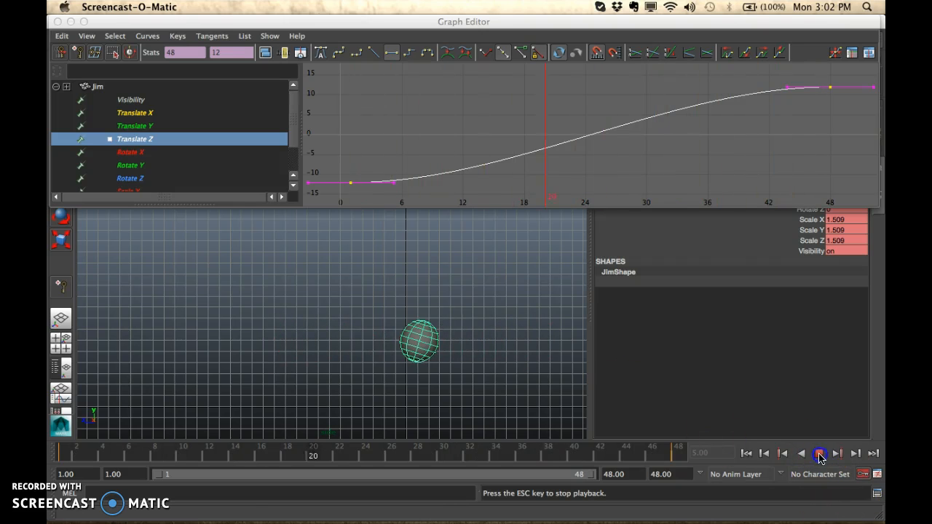
Stop the playback, insert a key at frame 24 on the ball's Translate Z curve, and select that key.
left_click(819, 453)
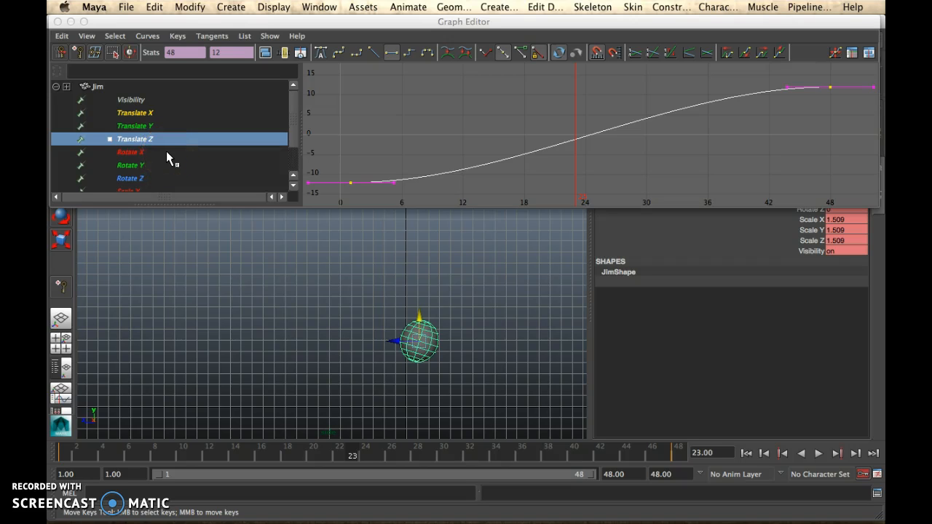
left_click(365, 452)
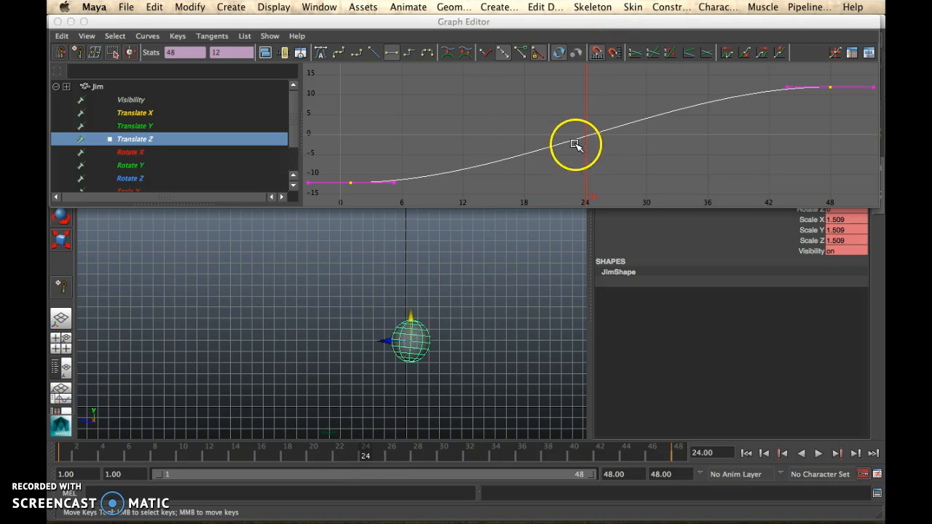
left_click(617, 149)
left_click(587, 136)
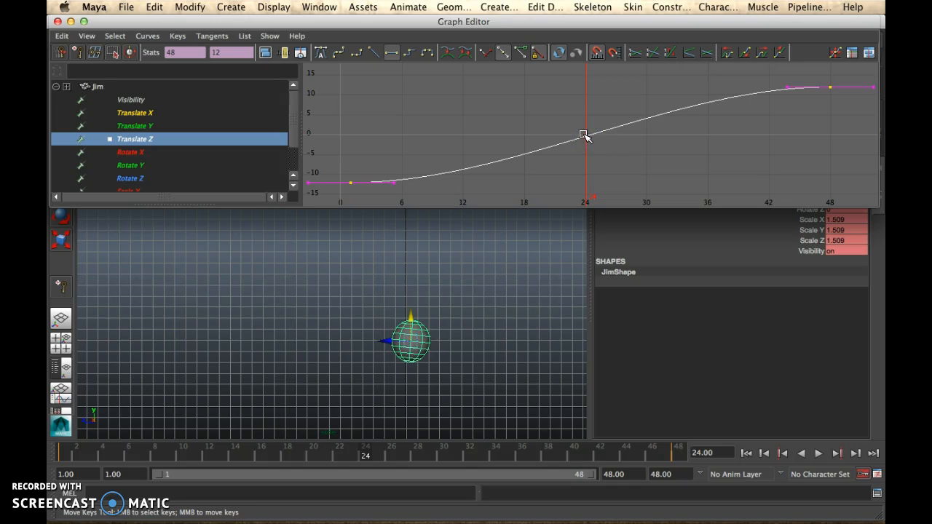
right_click(587, 135)
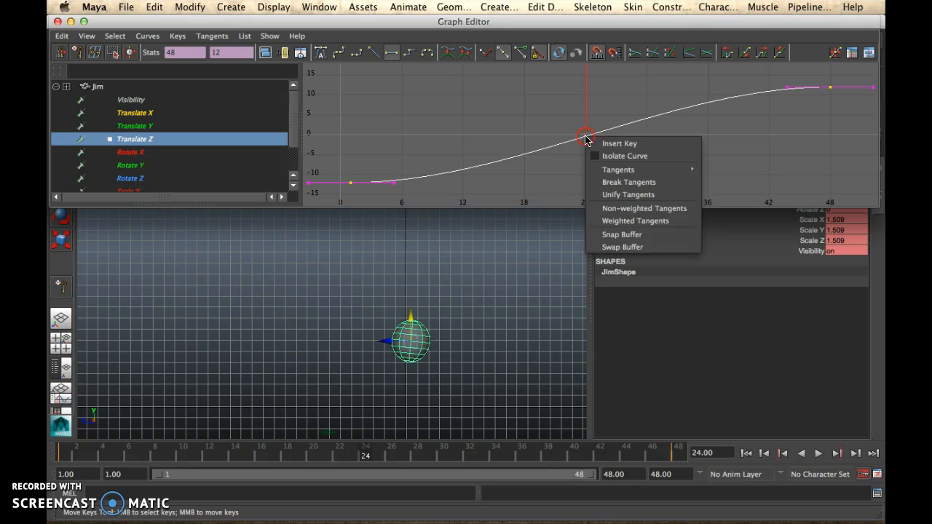
left_click(613, 142)
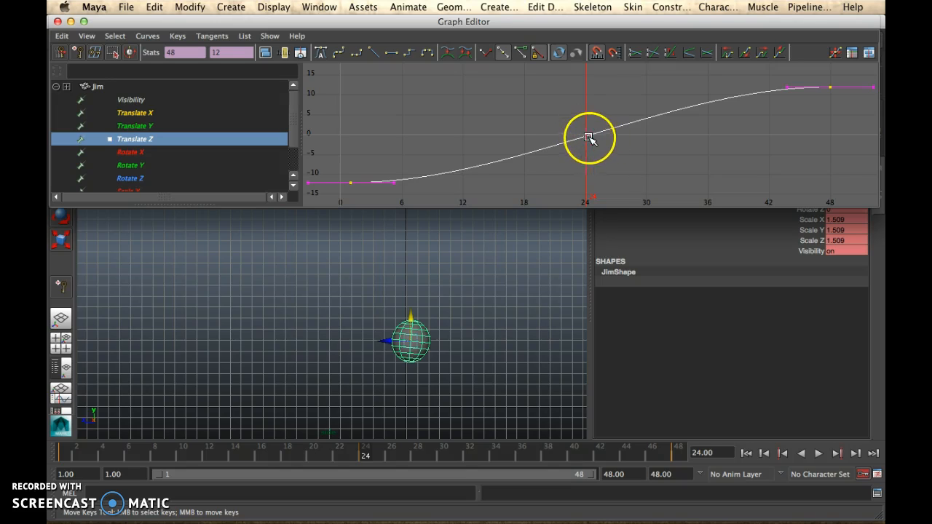
left_click(603, 145)
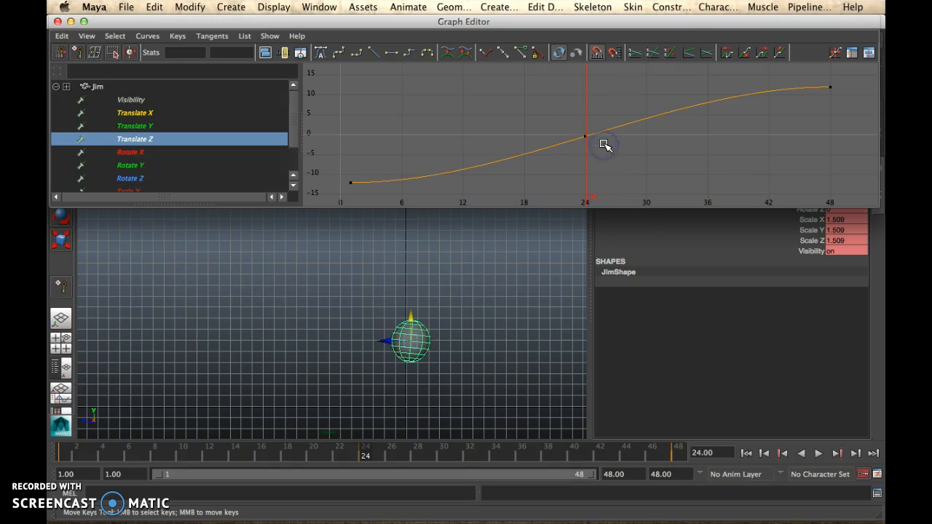
key("super+z")
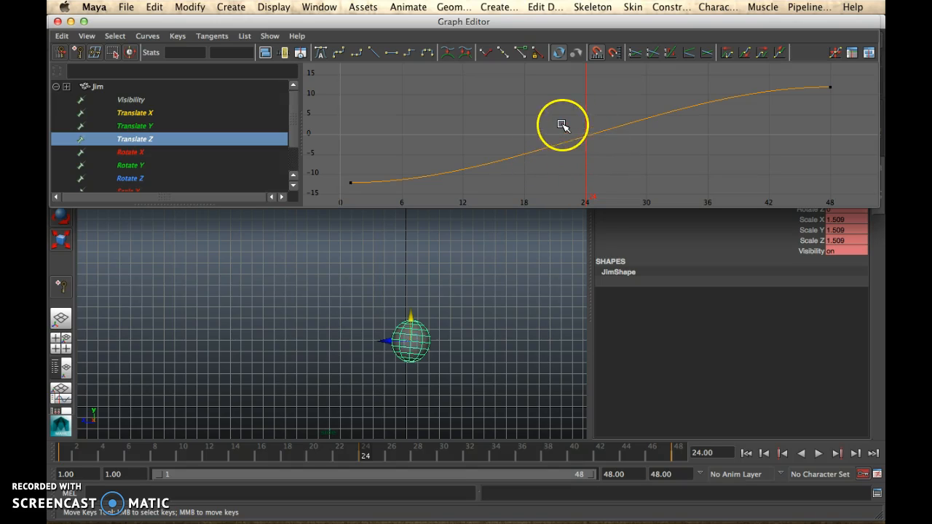
left_click_drag(602, 157, 603, 155)
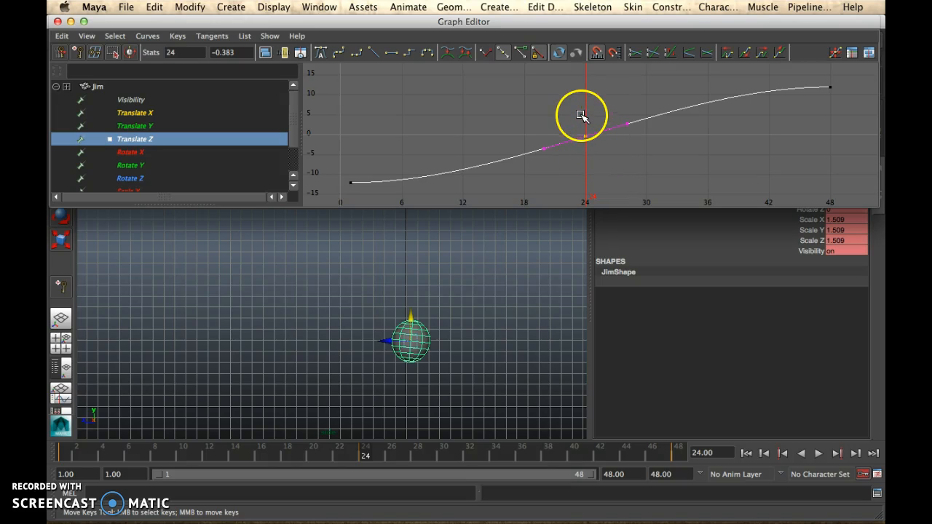
left_click(501, 54)
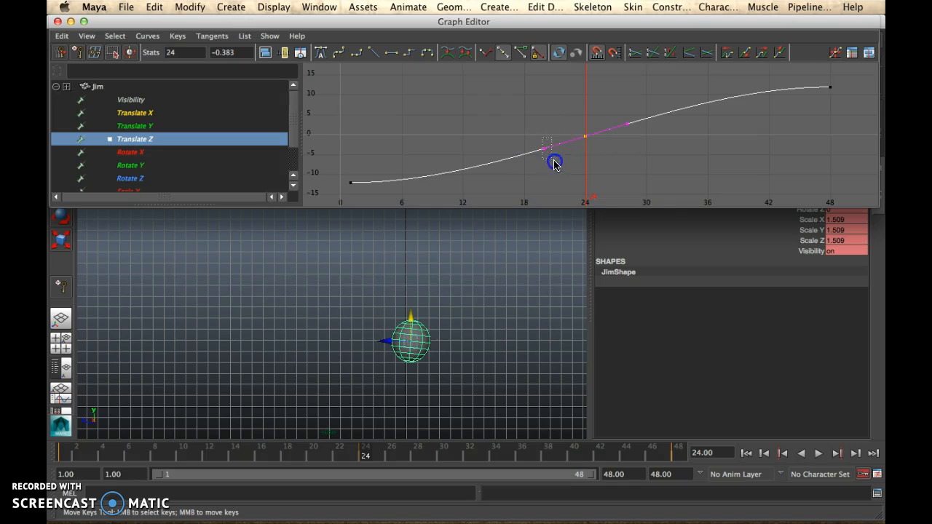
mouse_move(546, 150)
middle_mouse_down()
mouse_move(545, 131)
mouse_move(541, 160)
mouse_move(549, 127)
mouse_move(543, 162)
mouse_move(541, 100)
mouse_move(547, 189)
mouse_move(546, 115)
mouse_move(556, 148)
middle_mouse_up()
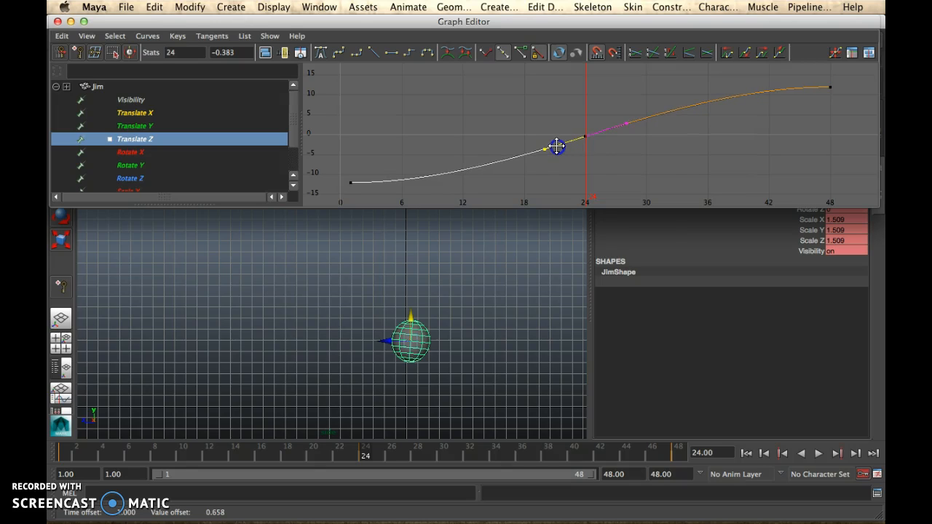
key("z")
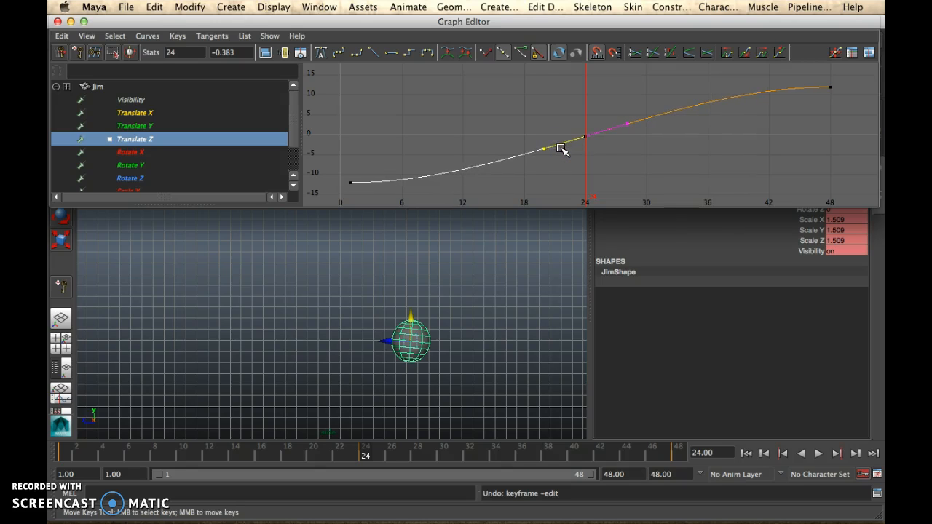
Break the tangents of the Translate Z key at frame 24 and raise its incoming handle until it is nearly flat.
left_click(485, 54)
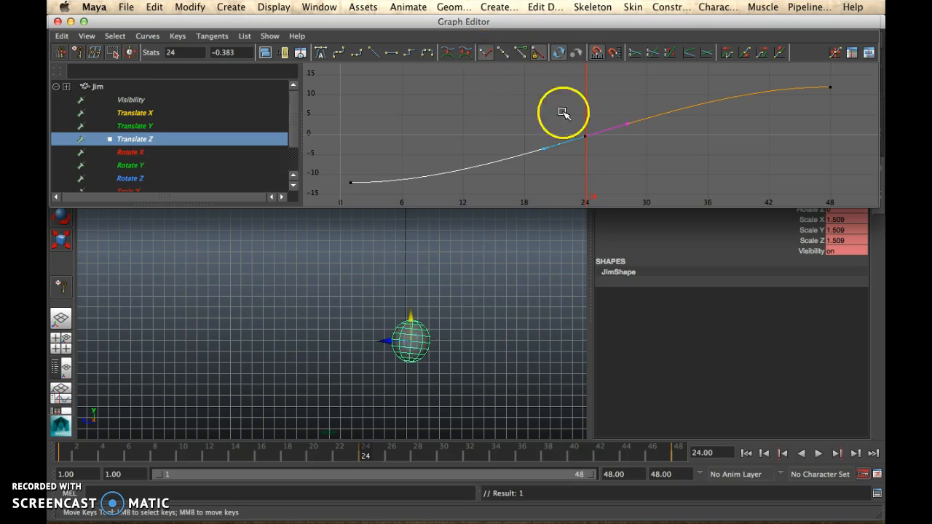
middle_click_drag(535, 137, 643, 166)
middle_click_drag(586, 154, 512, 115)
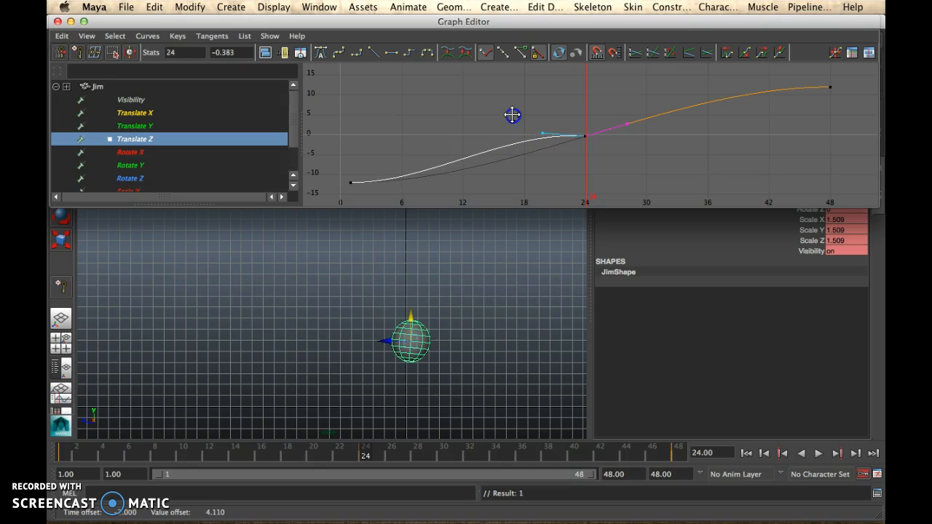
left_click(616, 114)
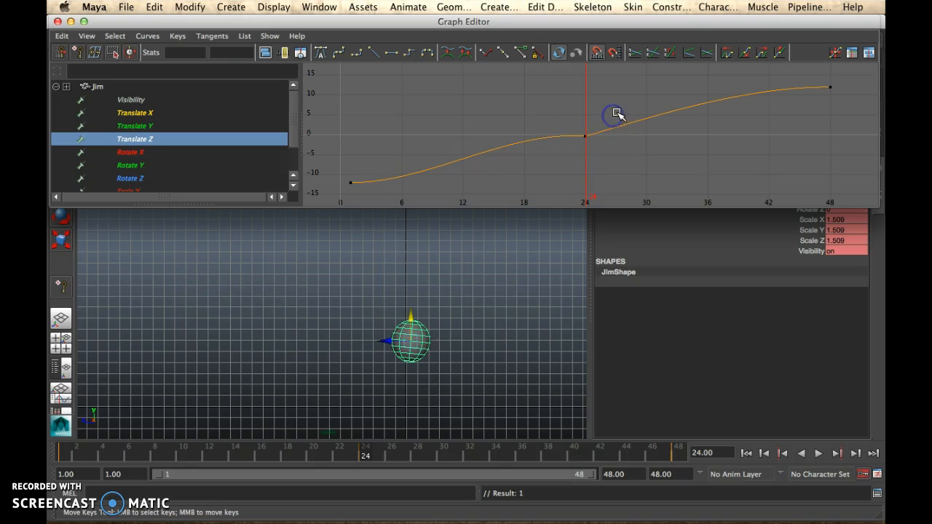
Lower the outgoing tangent handle of the frame 24 Translate Z key and tilt its incoming handle to a gentle upward slope.
left_click(588, 138)
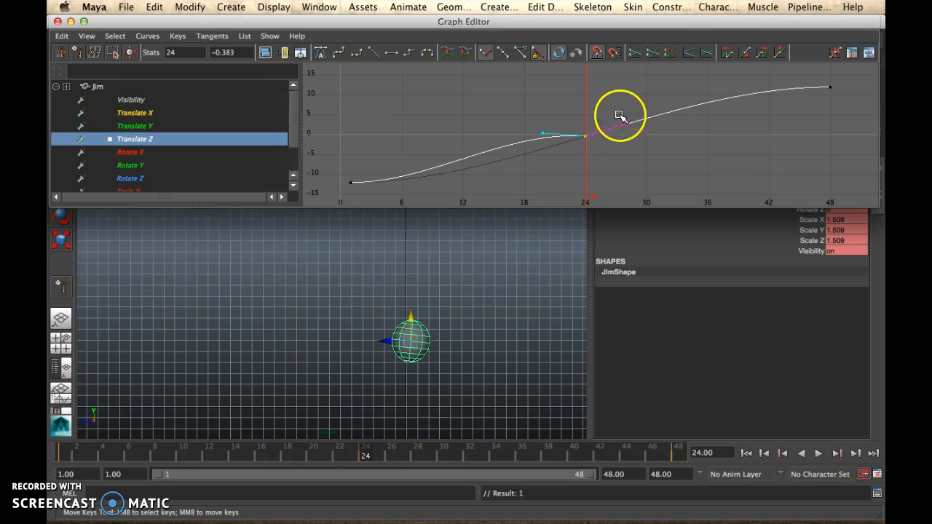
left_click_drag(639, 131, 639, 131)
mouse_move(624, 124)
middle_mouse_down()
mouse_move(648, 112)
mouse_move(632, 138)
mouse_move(629, 130)
middle_mouse_up()
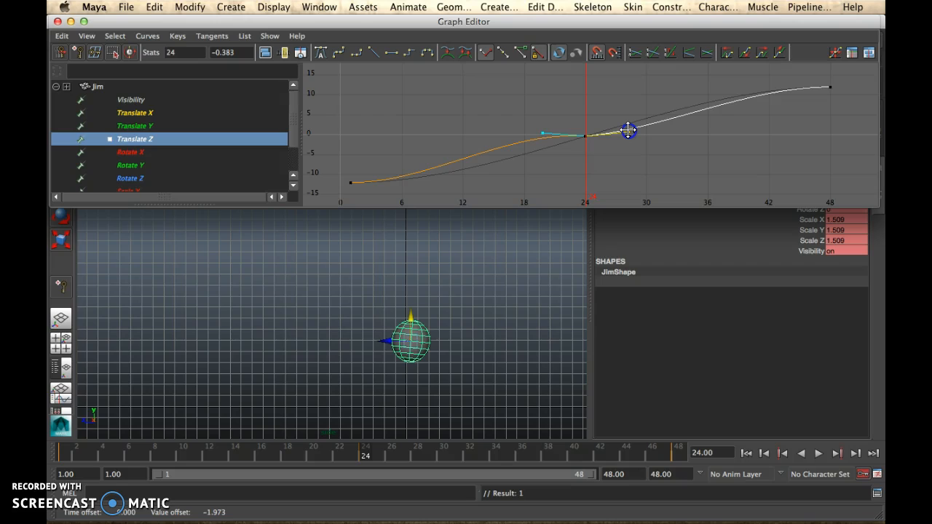
middle_click_drag(628, 130, 630, 129)
left_click(545, 135)
middle_click_drag(542, 131, 545, 137)
left_click(645, 173)
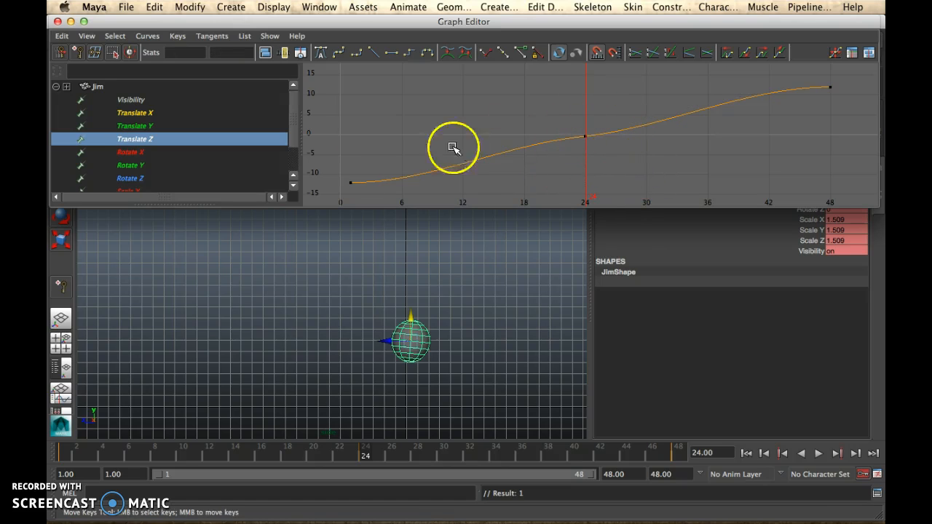
Break the Translate Z tangents and raise the outgoing handle of the frame 1 key so the curve starts steeply.
left_click_drag(342, 174, 366, 185)
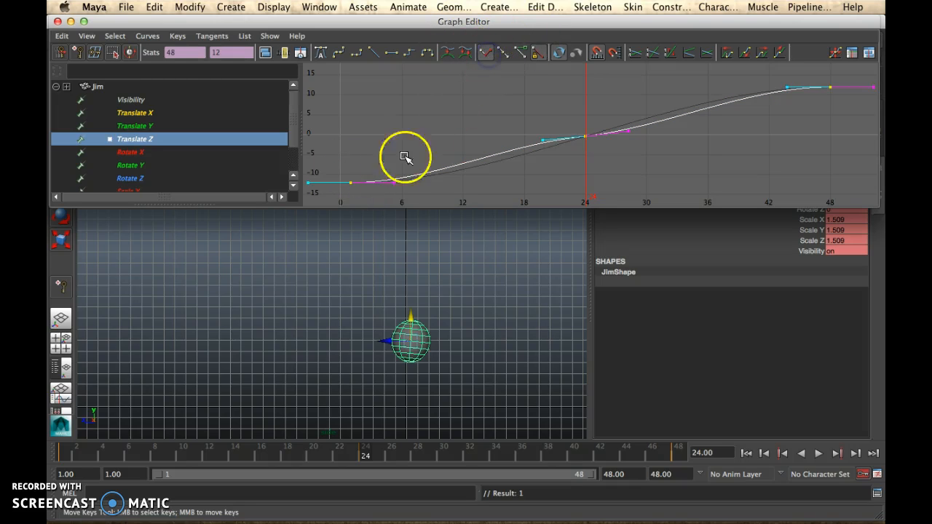
left_click(393, 182)
left_click_drag(375, 201, 386, 184)
left_click(391, 182)
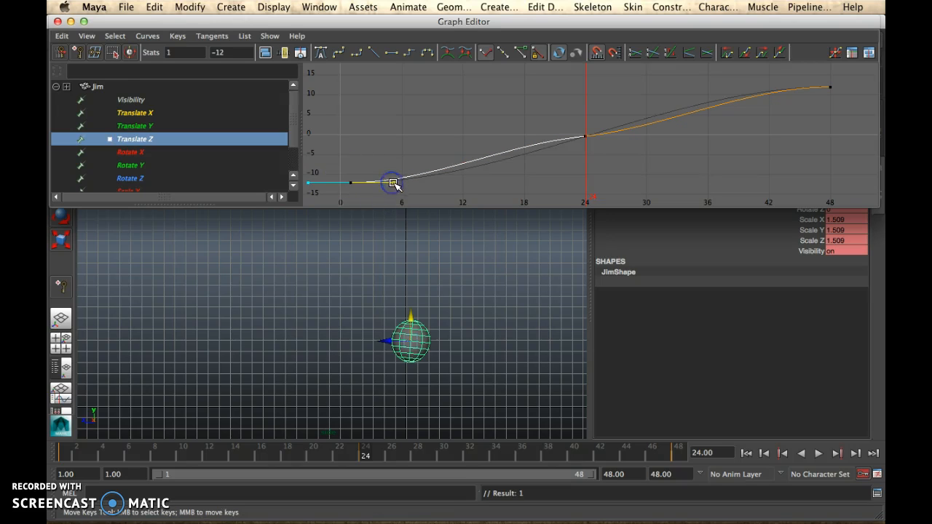
middle_click_drag(392, 173, 398, 143)
Lower the incoming tangent handle of the frame 48 Translate Z key so the curve ends steeply, and briefly play back the animation.
left_click(819, 78)
left_click_drag(842, 106, 811, 72)
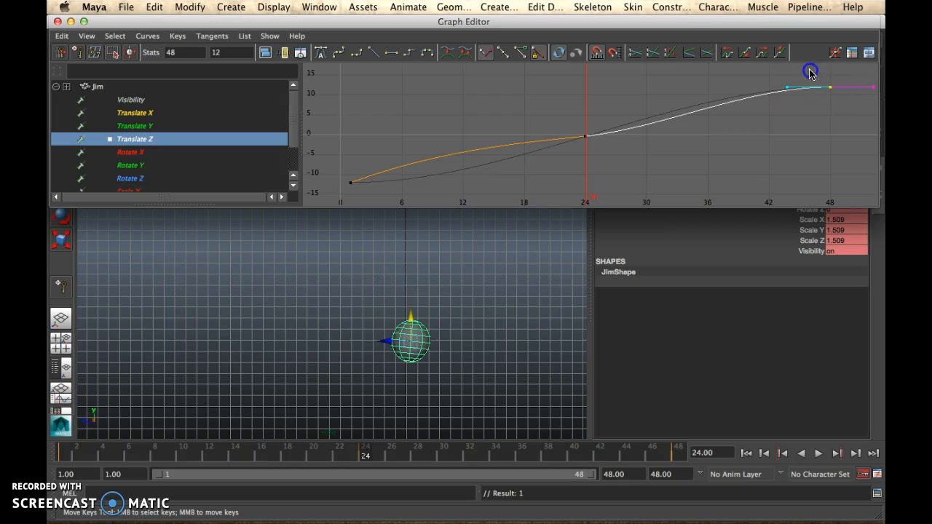
double_click(789, 89)
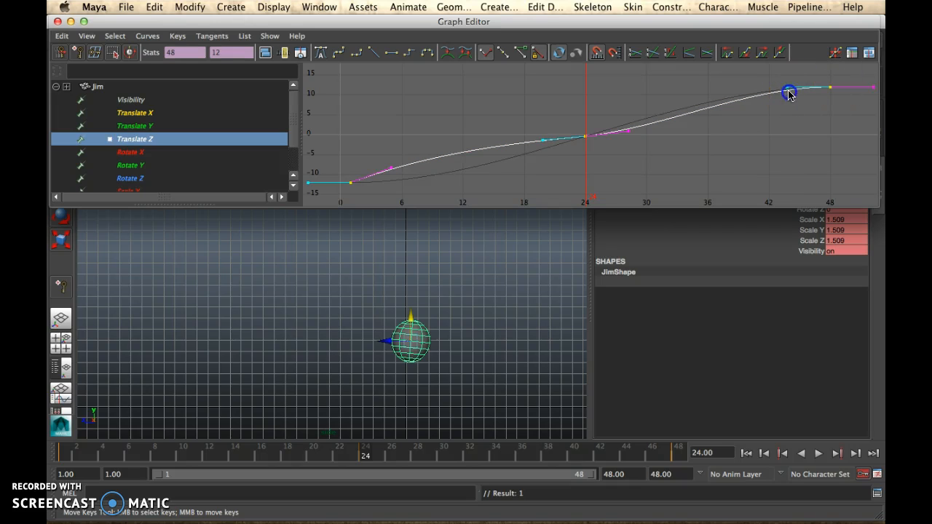
left_click_drag(797, 112, 795, 93)
middle_click_drag(792, 88, 796, 102)
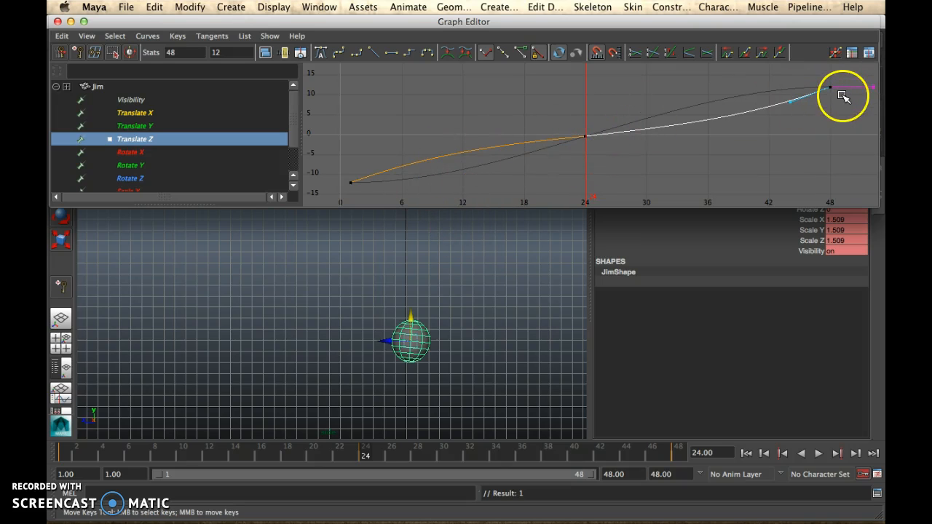
left_click(818, 453)
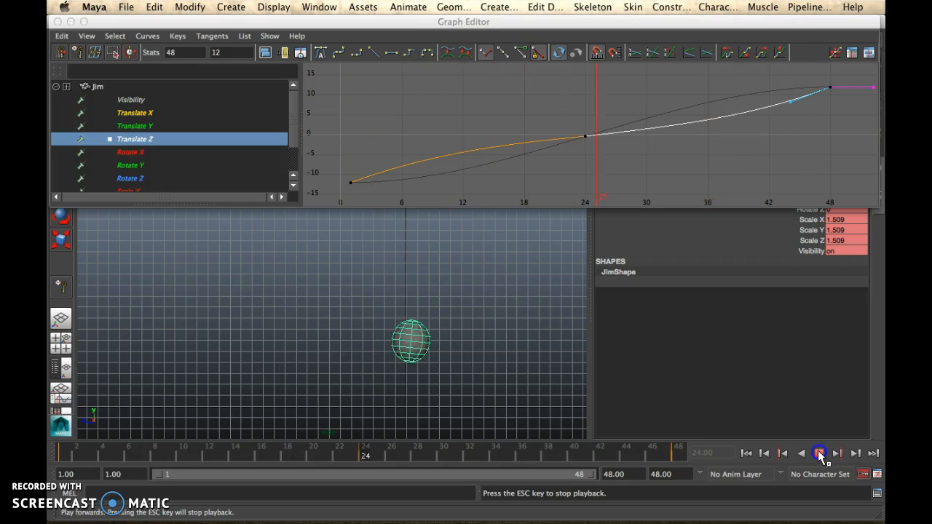
left_click(817, 451)
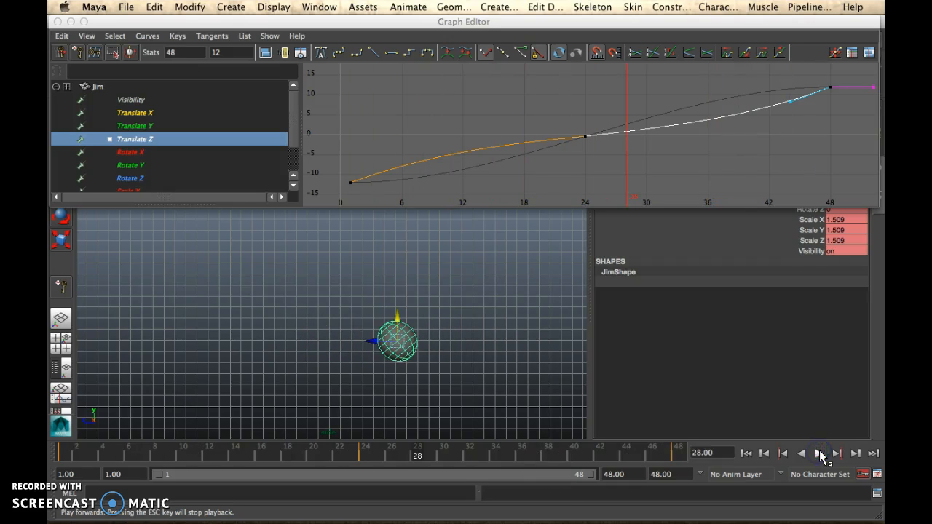
Display the Rotate X curve together with Translate Z and fit both curves in the graph view.
left_click(140, 154, "shift")
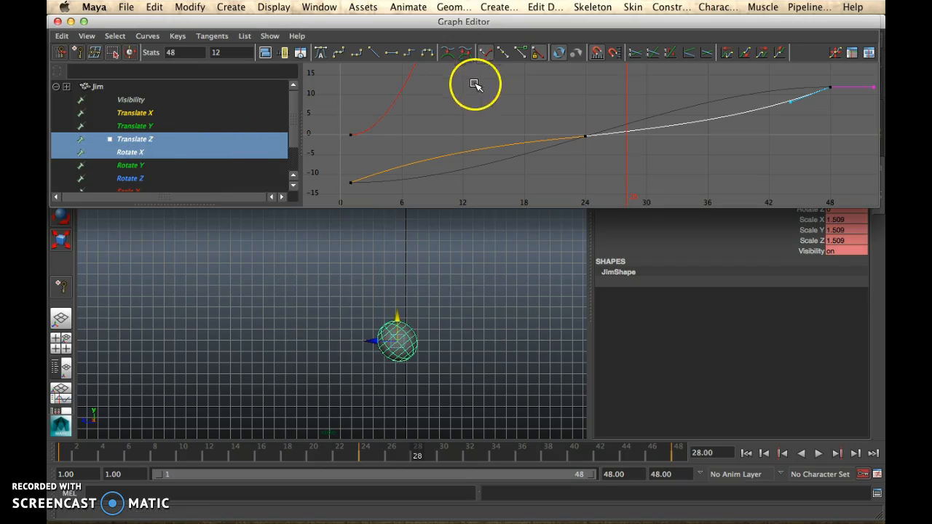
key("f")
left_click(474, 139)
key("a")
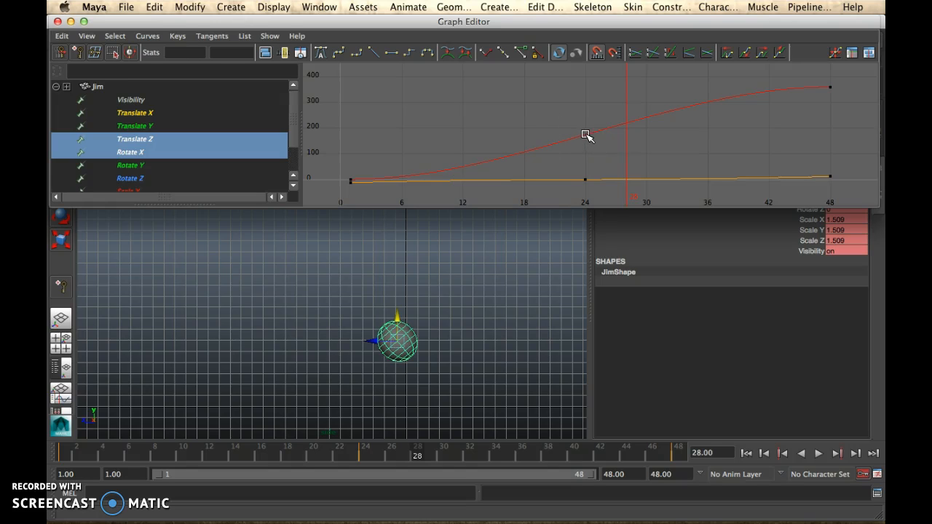
Insert a key at frame 24 on the Rotate X curve, with only that curve shown.
left_click(365, 453)
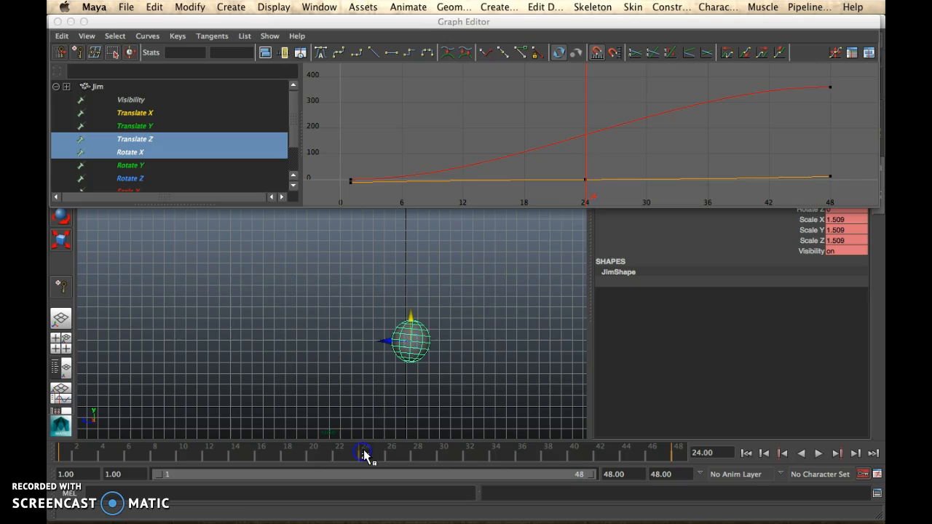
left_click(581, 135)
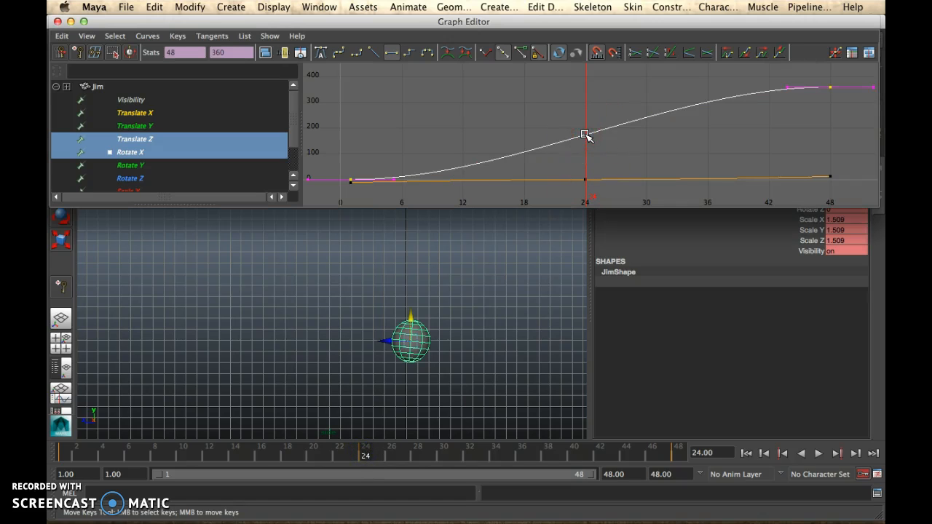
right_click_drag(586, 135, 600, 142)
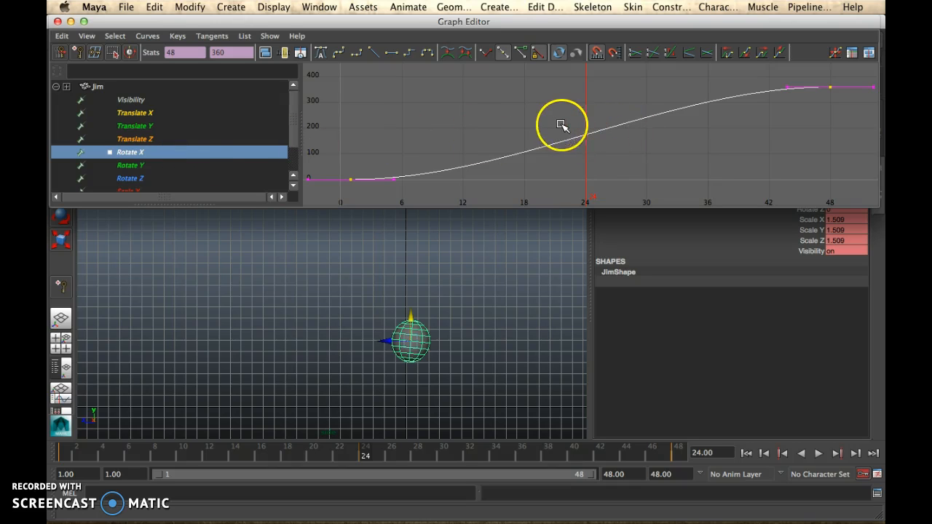
left_click(586, 136)
Lower the outgoing handle of the Rotate X key at frame 24 with unified tangents so the rotation slows mid-curve.
left_click(625, 123)
left_click_drag(627, 125, 631, 130)
left_click_drag(566, 129, 613, 149)
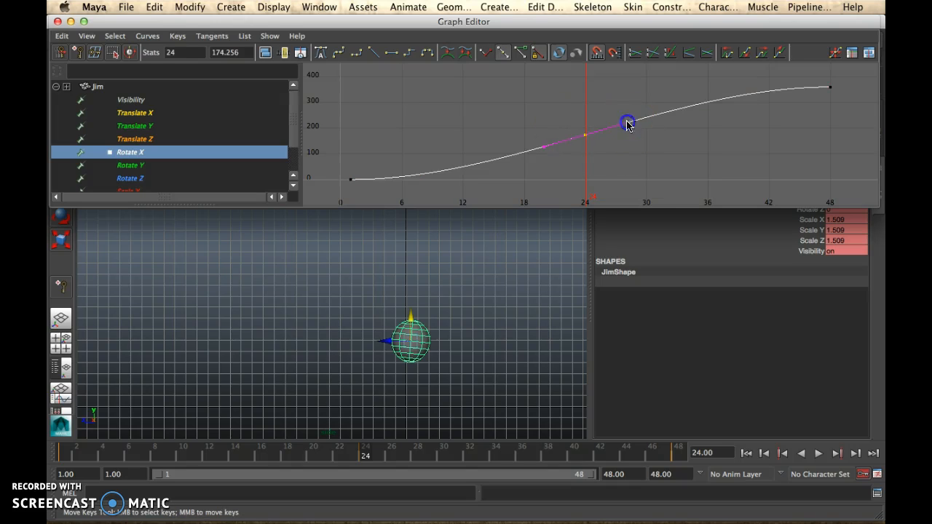
middle_click_drag(625, 113, 627, 123)
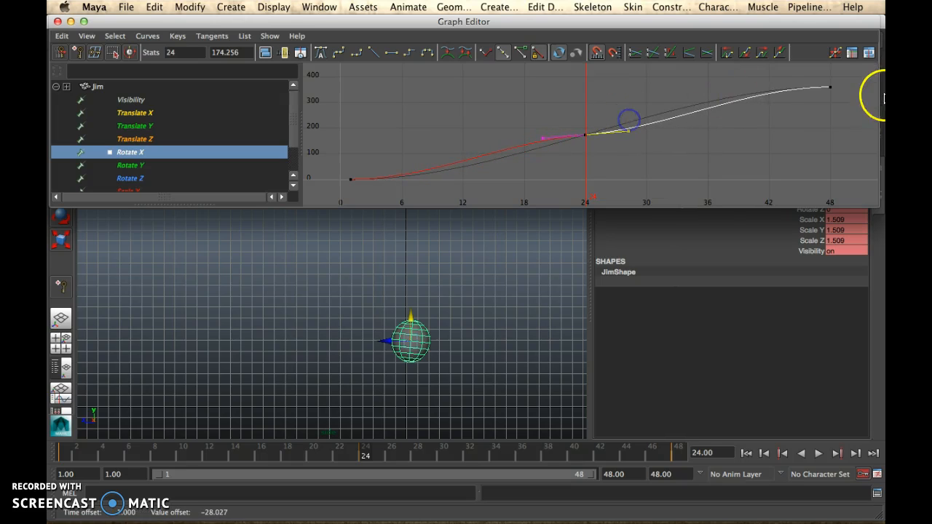
Break the tangents of the Rotate X key at frame 48 and lower its incoming handle so the curve ends steeply.
left_click(817, 78)
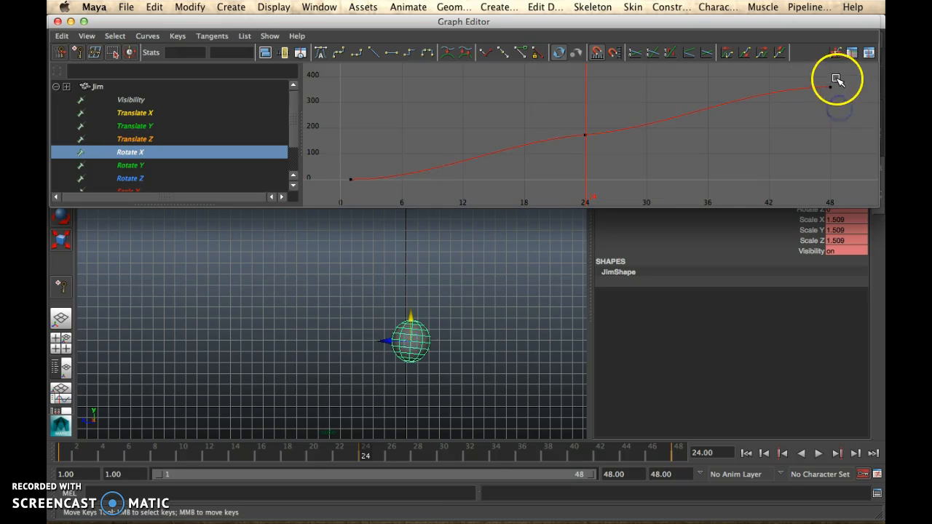
left_click_drag(801, 77, 857, 113)
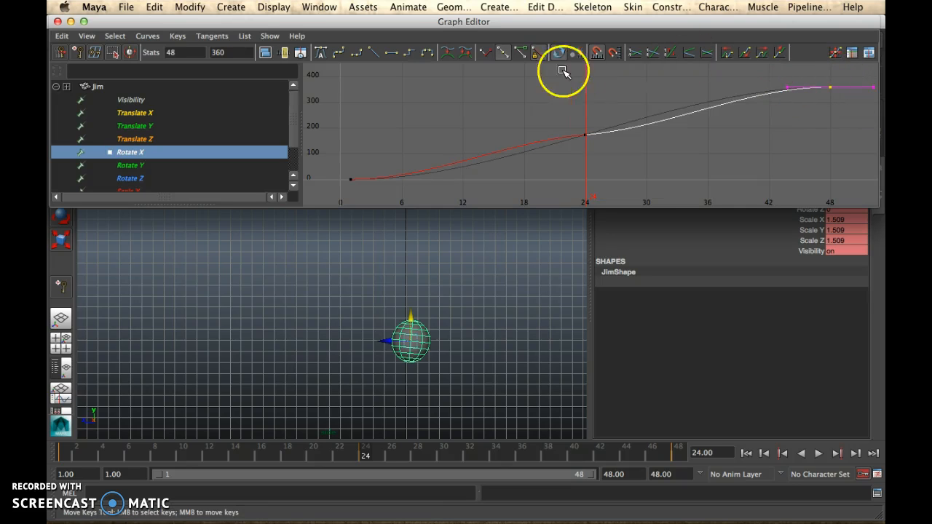
left_click(502, 63)
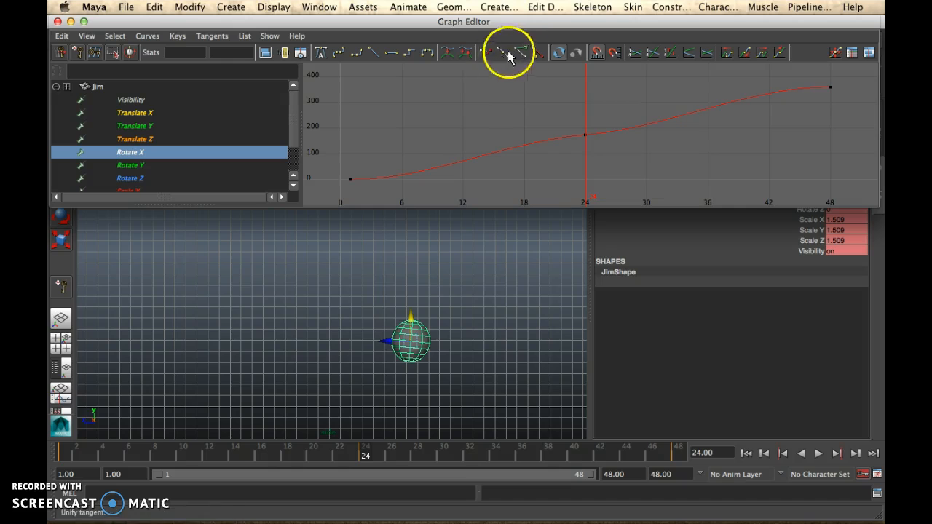
left_click_drag(808, 73, 863, 110)
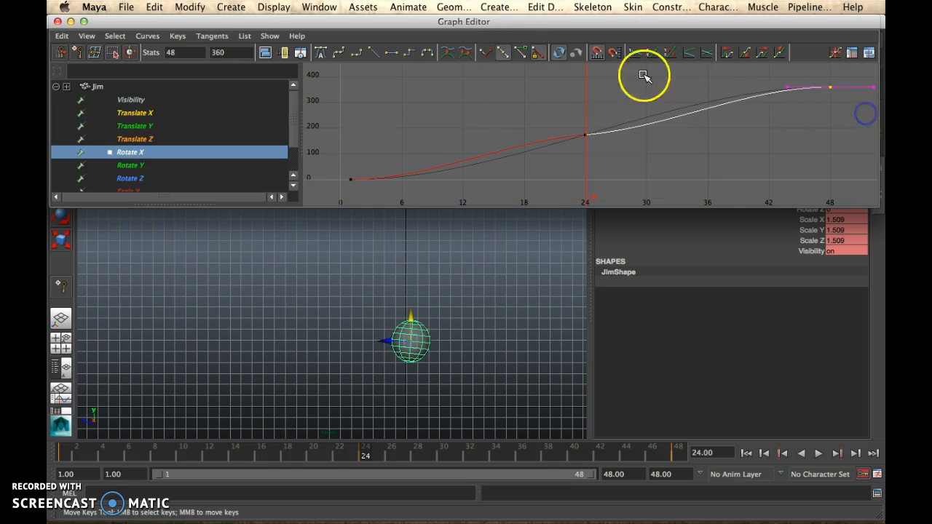
left_click(486, 54)
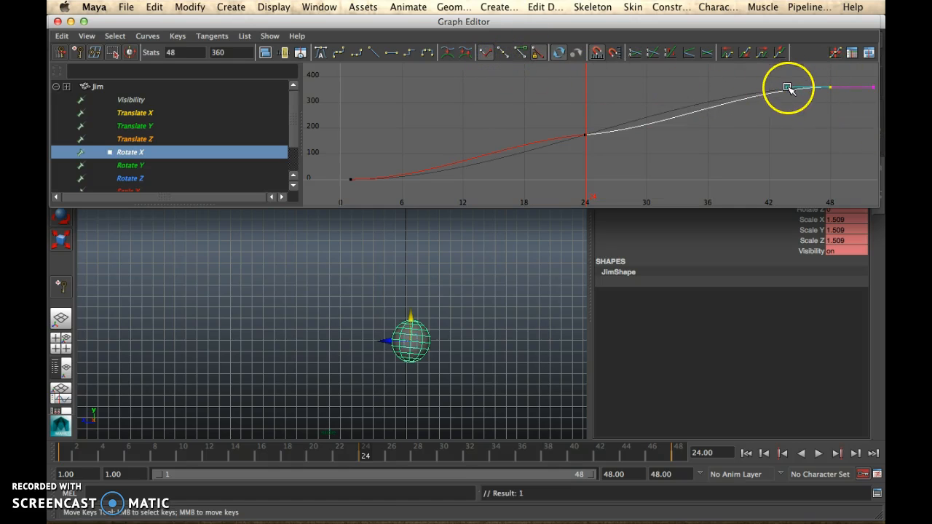
mouse_move(789, 96)
left_mouse_down()
mouse_move(789, 86)
mouse_move(799, 99)
left_mouse_up()
middle_click_drag(790, 87, 798, 97)
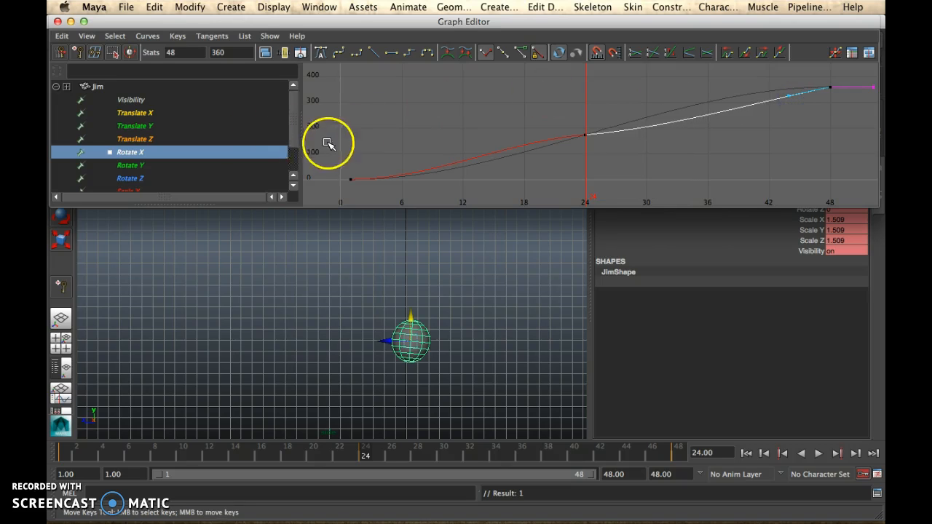
Break the tangents of the frame 1 Rotate X key, raise its outgoing handle by about 48, and play back the animation.
left_click(347, 172)
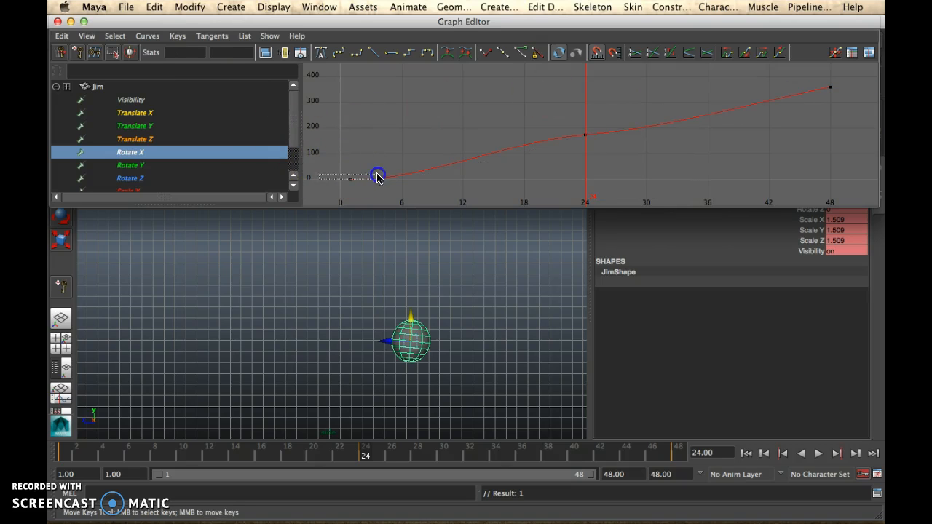
left_click_drag(373, 170, 377, 171)
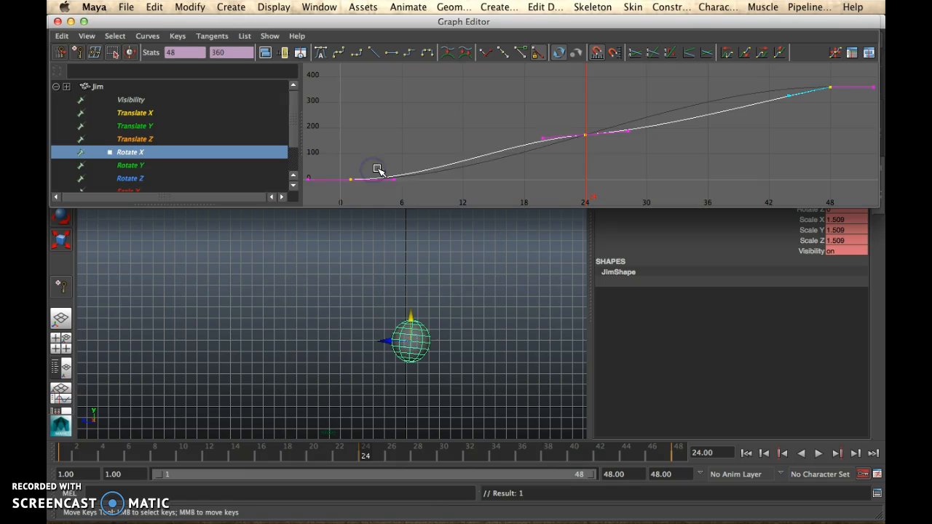
left_click(457, 172)
left_click_drag(372, 191, 331, 160)
left_click(502, 52)
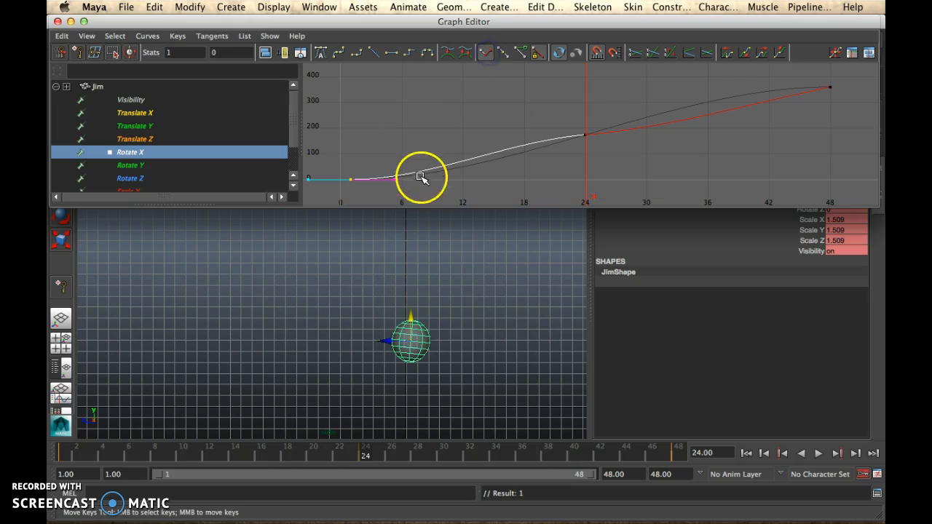
left_click(392, 178)
middle_click_drag(395, 181, 393, 165)
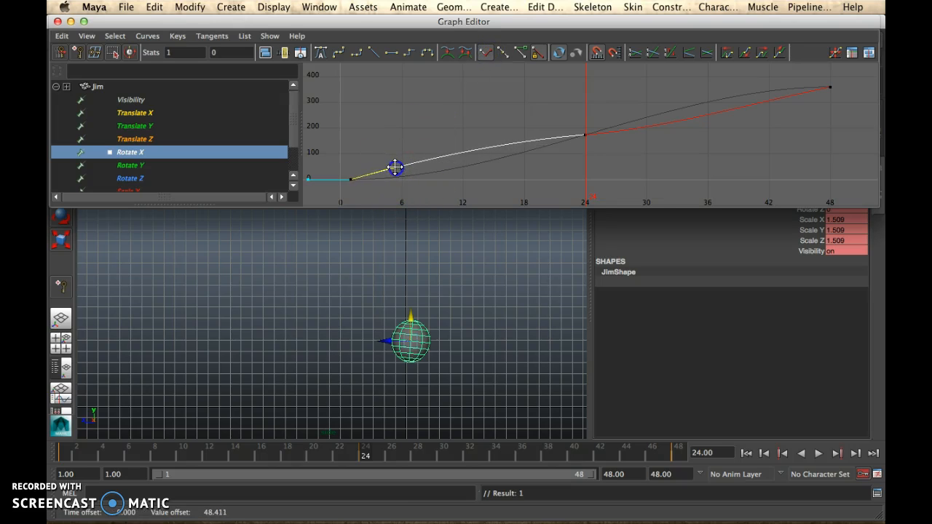
left_click(818, 453)
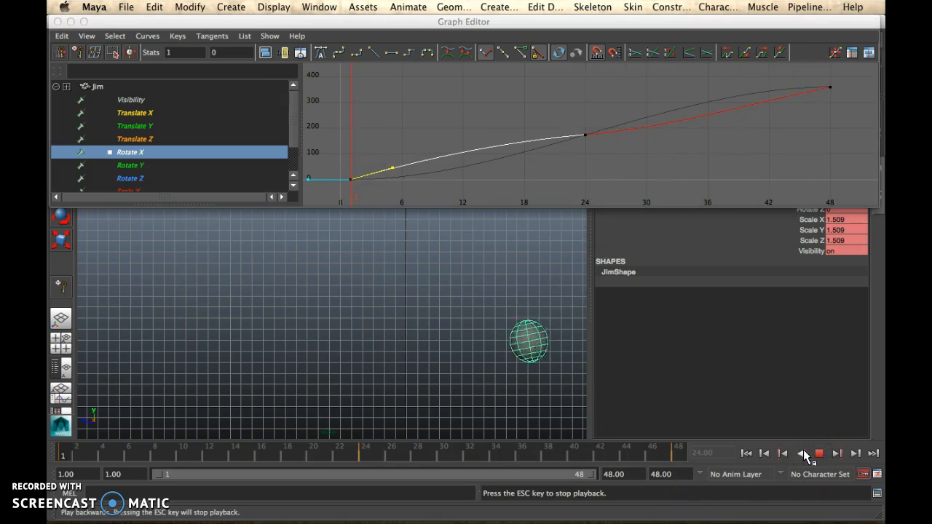